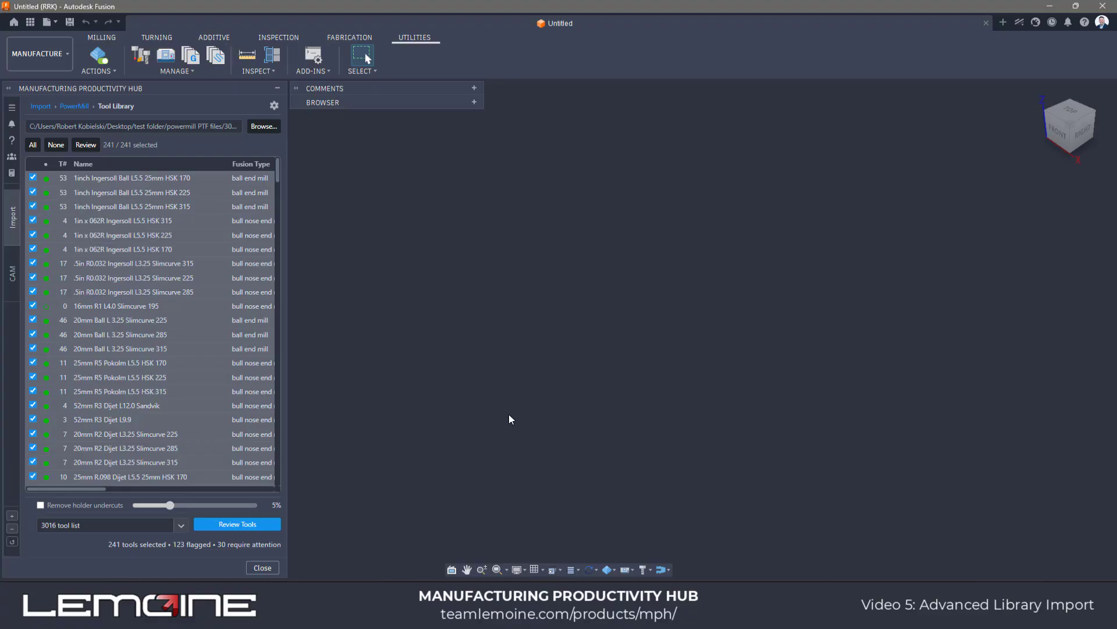
- Review the flagged tools and turn on number assignment for the 16mm R1 L4.0 Slimcurve 195 tool
scroll(95, 291, "down", 3)
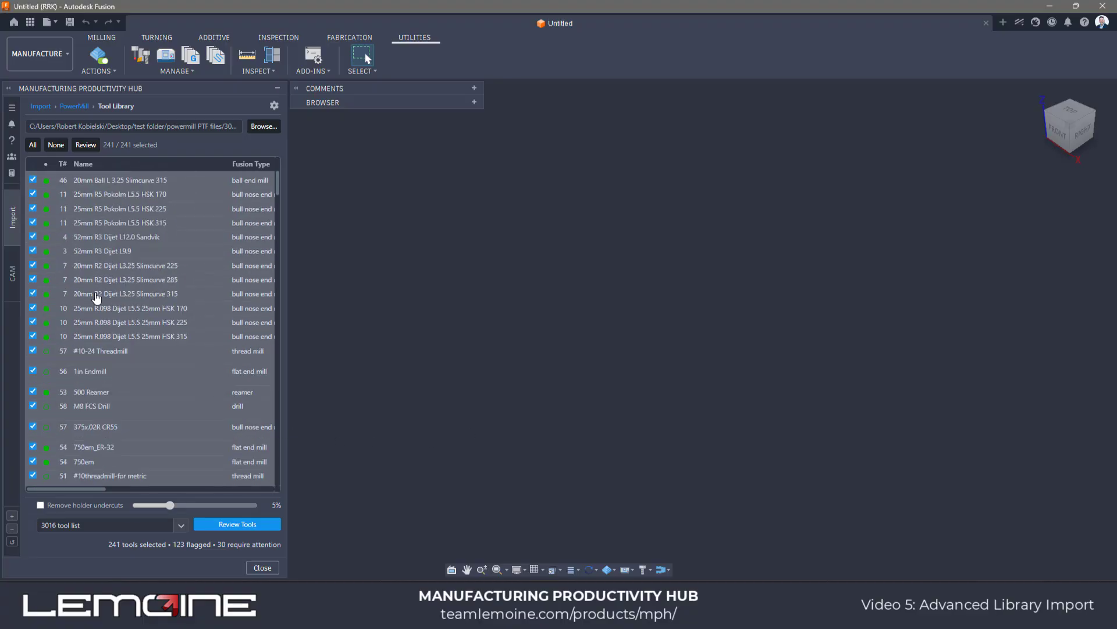
scroll(97, 298, "down", 6)
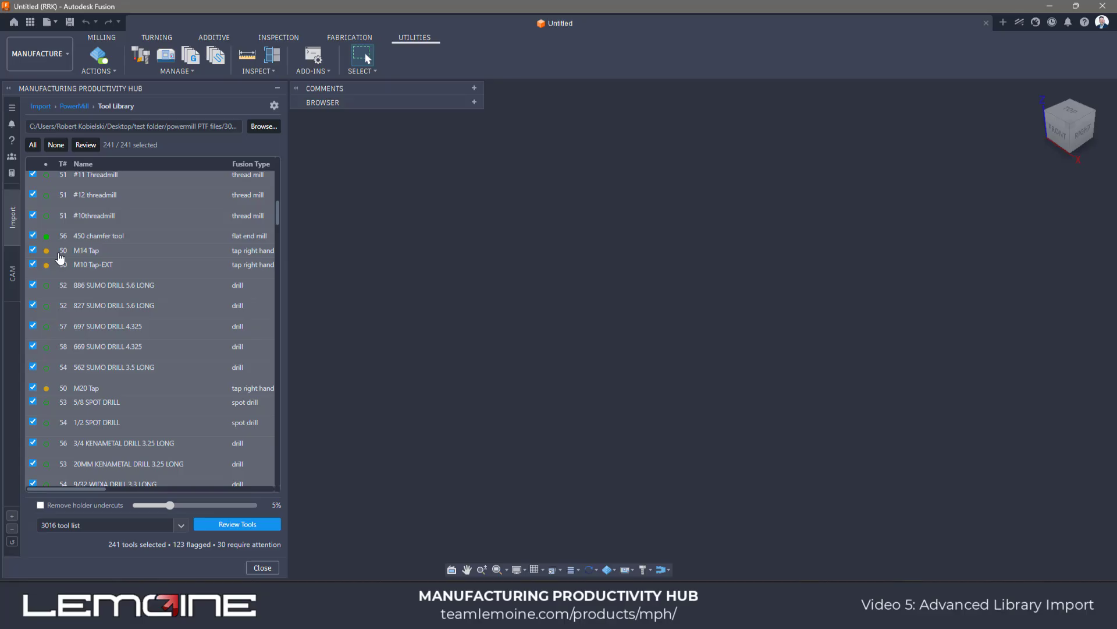
left_click(86, 145)
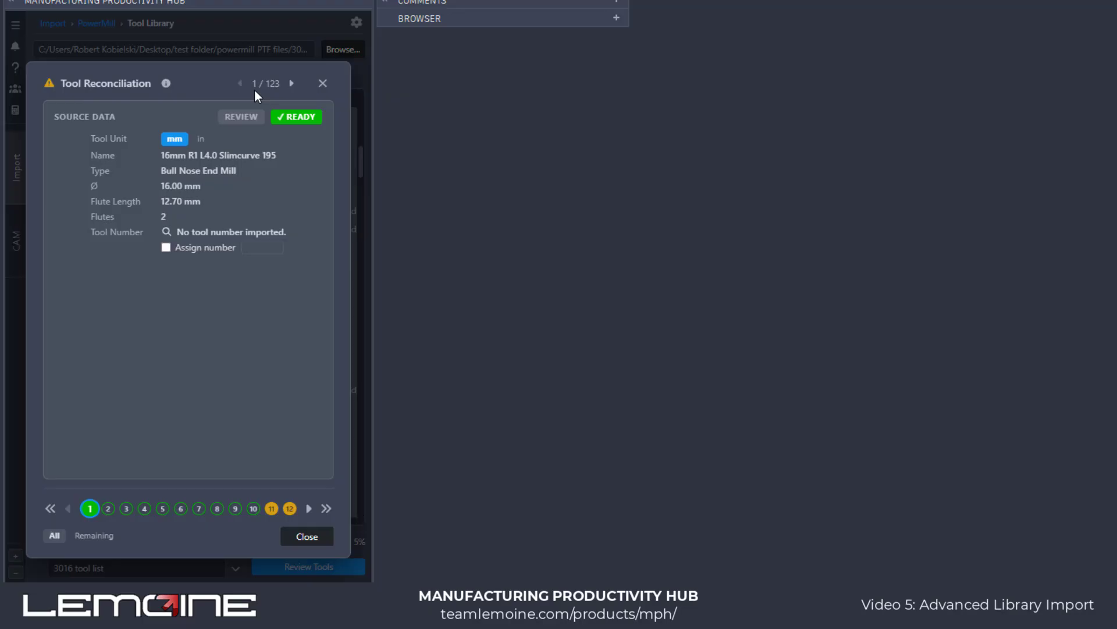
left_click(166, 247)
left_click(267, 249)
left_click(323, 84)
- Turn off the import flags for single-flute tools, missing tool numbers, and tools that will import without cutting data
left_click(356, 22)
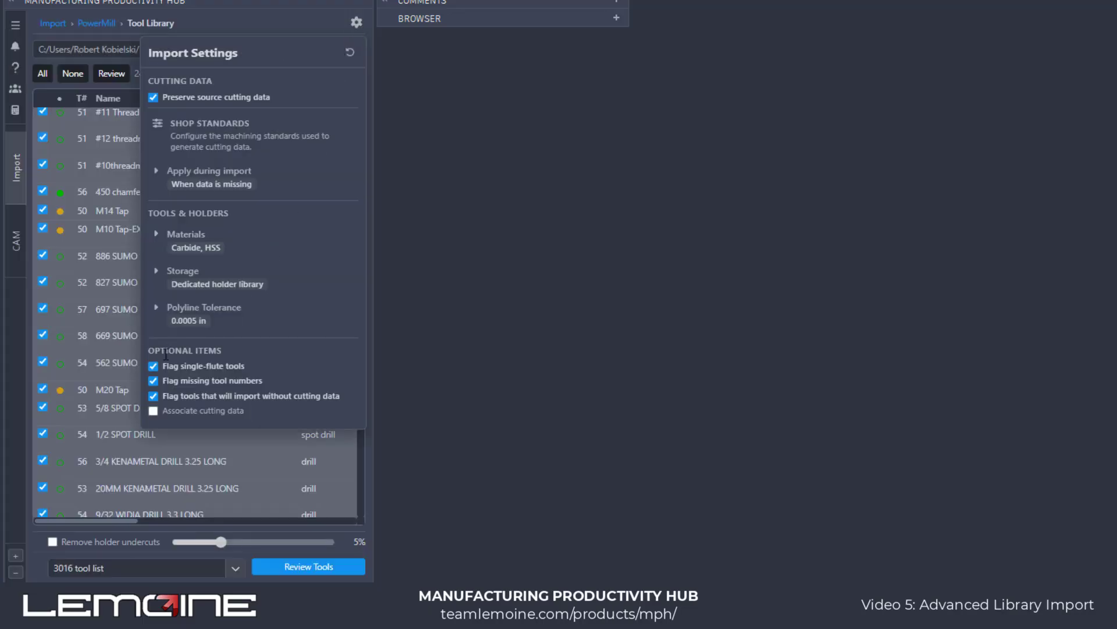
left_click(153, 366)
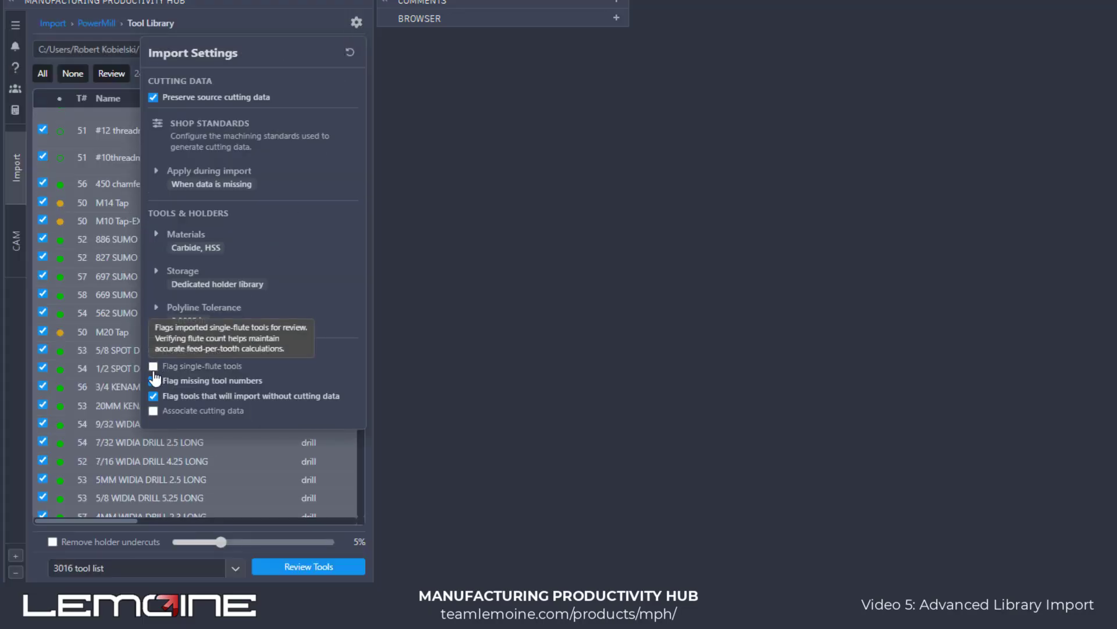
left_click(153, 381)
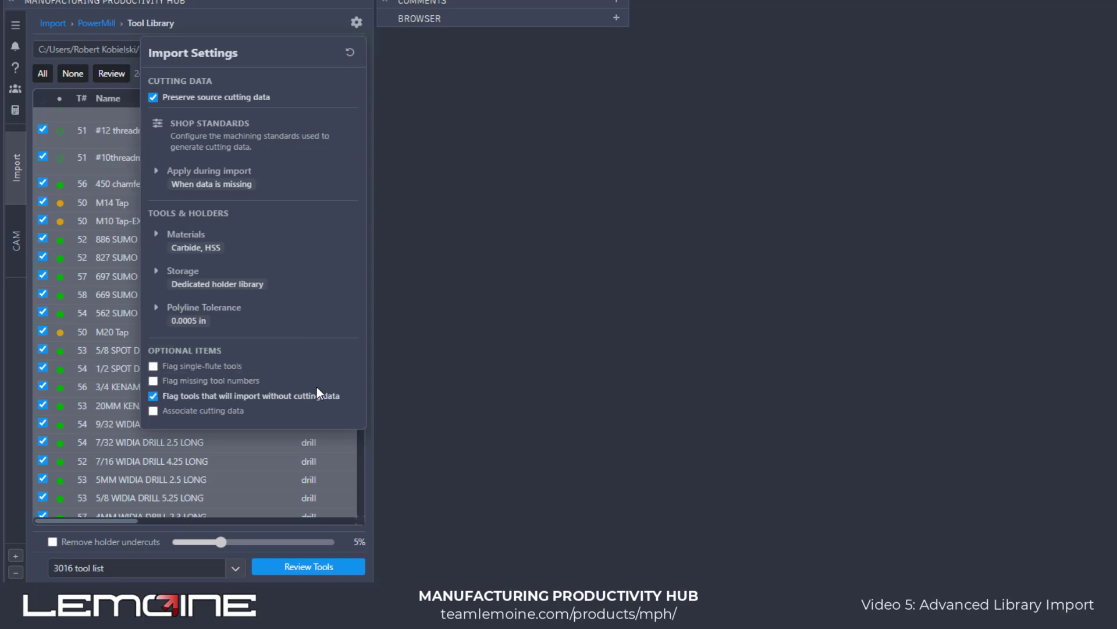
left_click(153, 396)
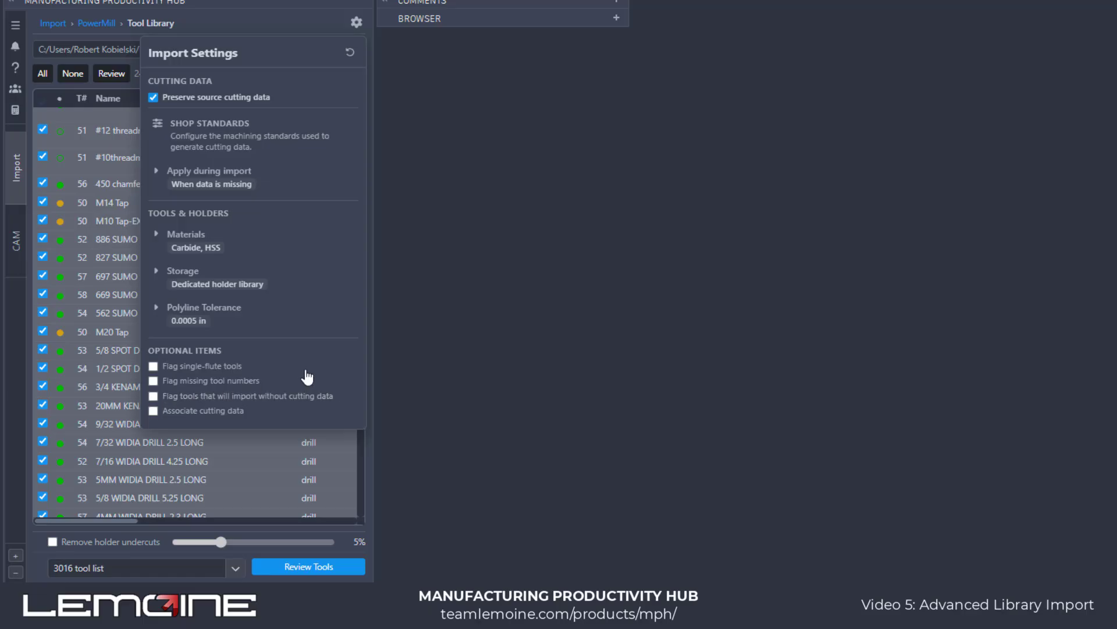
left_click(223, 22)
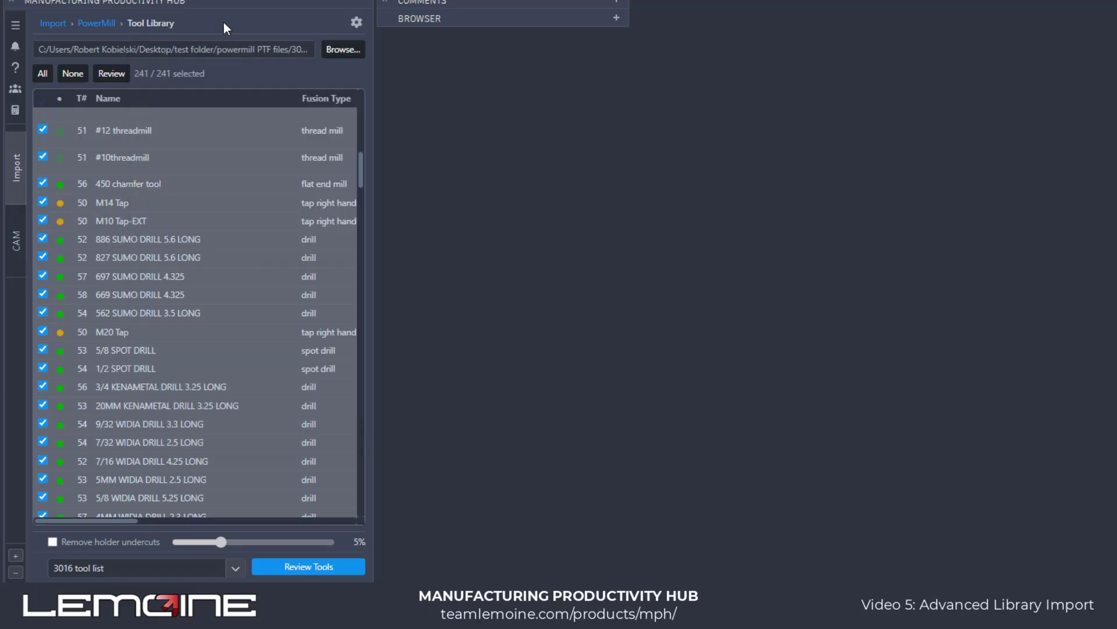
- Reopen the flagged tools and examine the proposed repairs for #10-24 Threadmill, #10threadmill-for metric, and #11 Threadmill
left_click(110, 74)
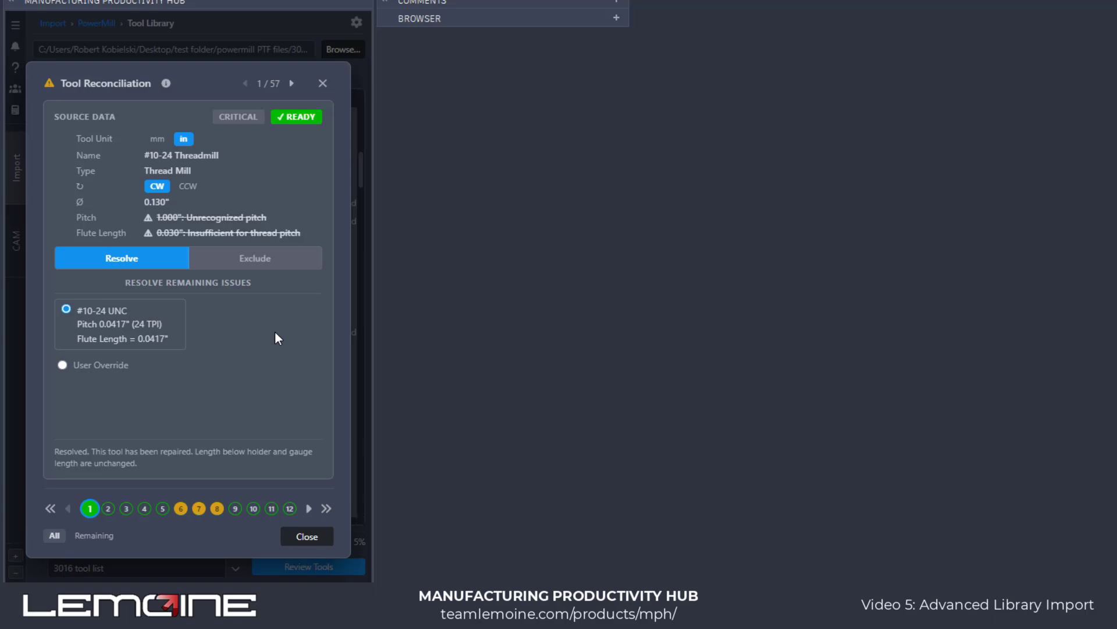
left_click_drag(275, 217, 147, 217)
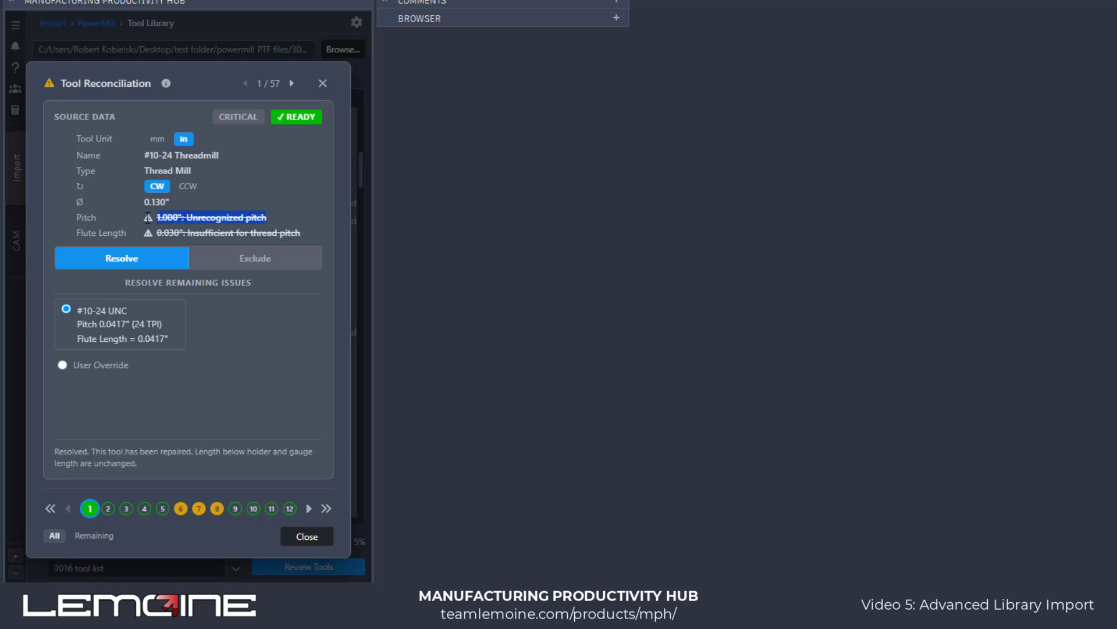
left_click(293, 221)
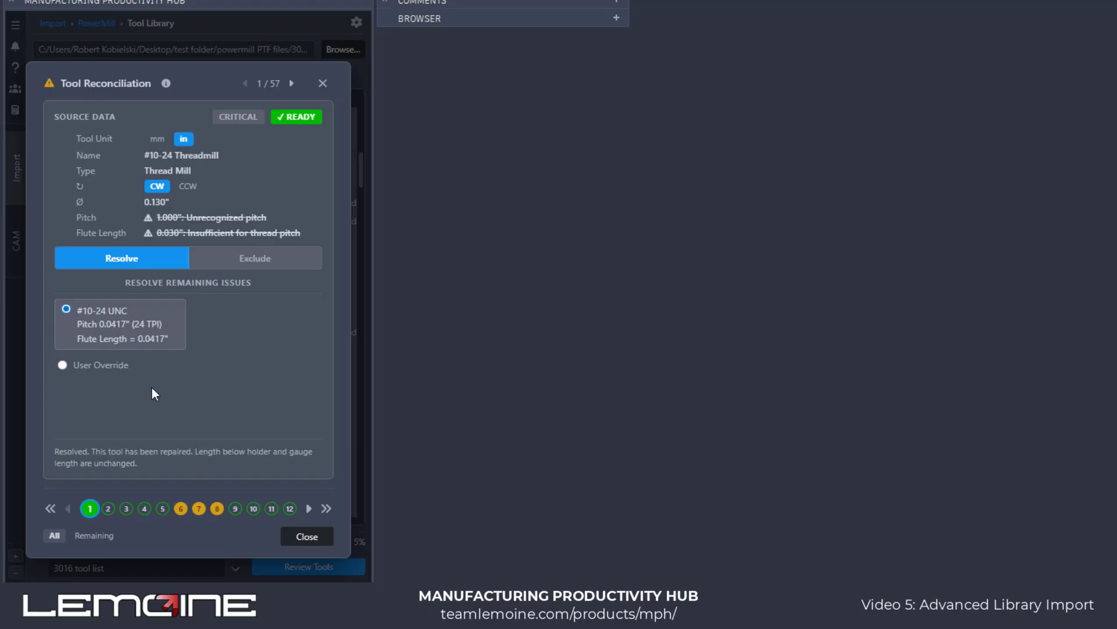
mouse_move(89, 517)
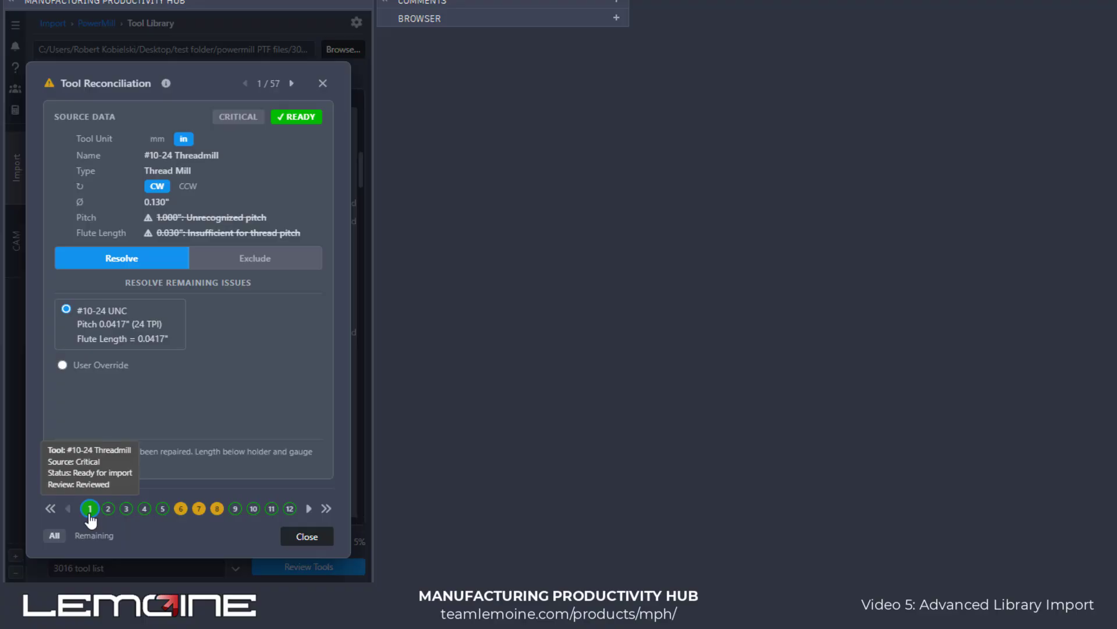
left_click(108, 510)
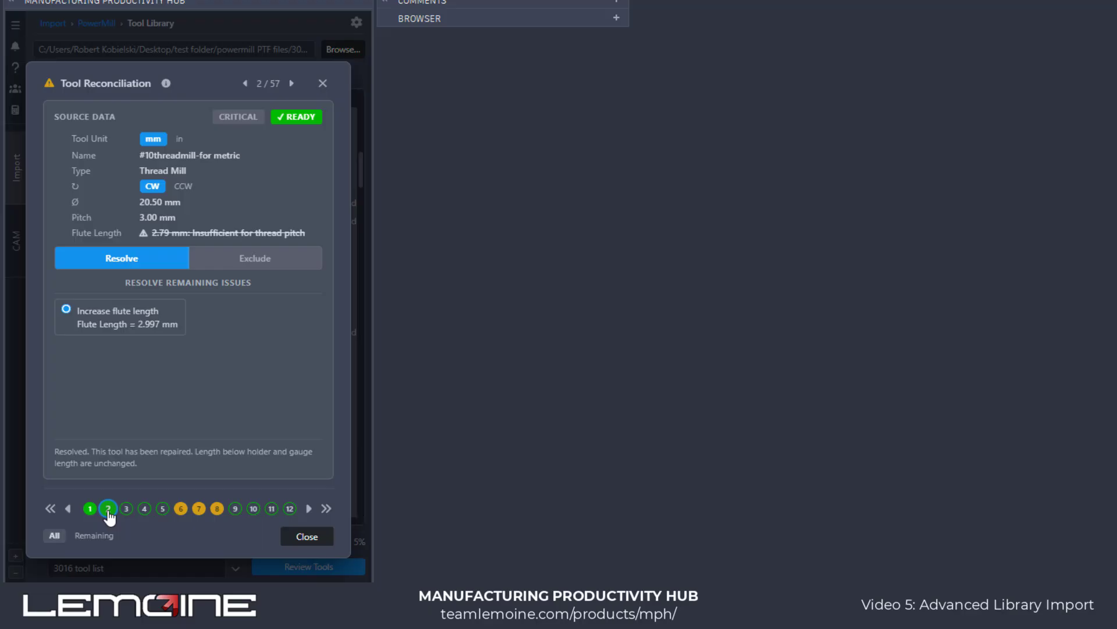
left_click(128, 511)
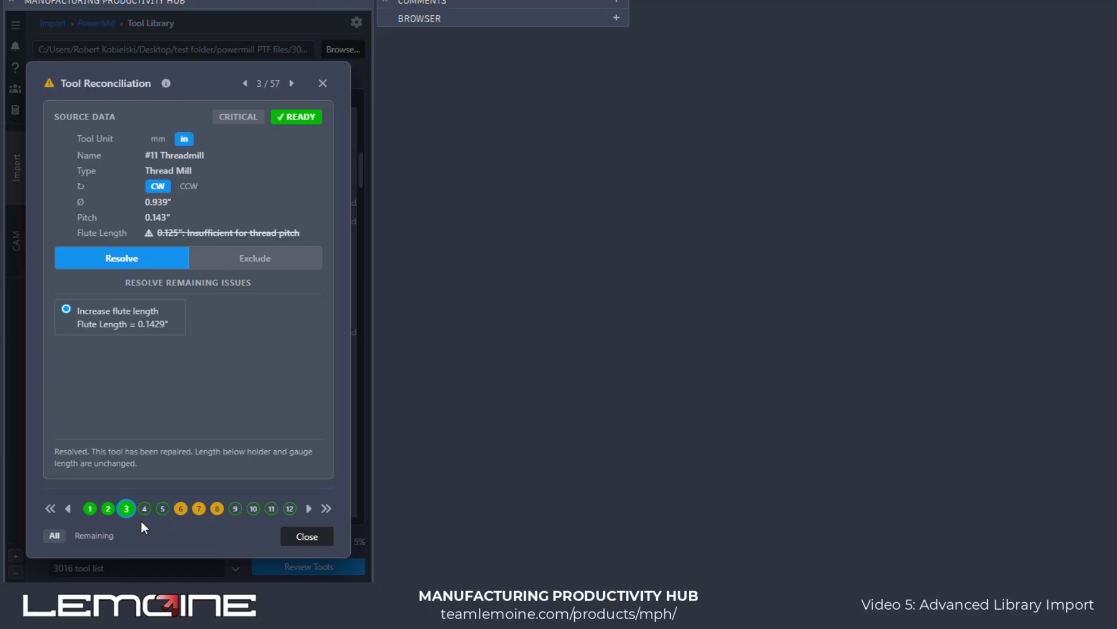
- Show only the remaining unresolved tools, try the M14 x 2 and M14 x 1.5 options for M14 Tap, and keep its imported value
left_click(93, 536)
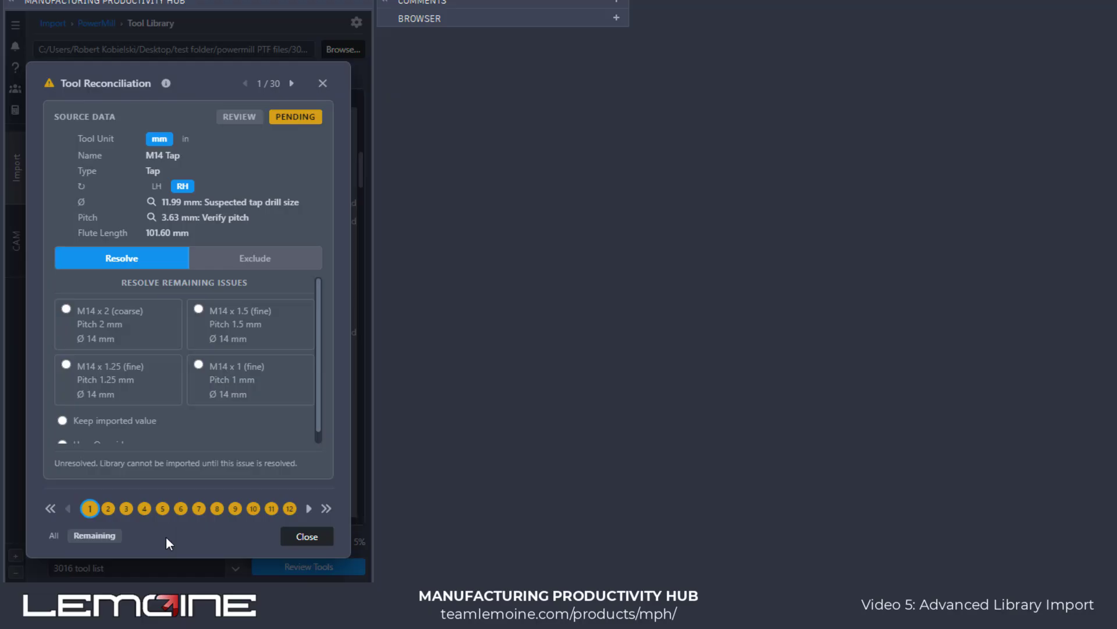
left_click(112, 330)
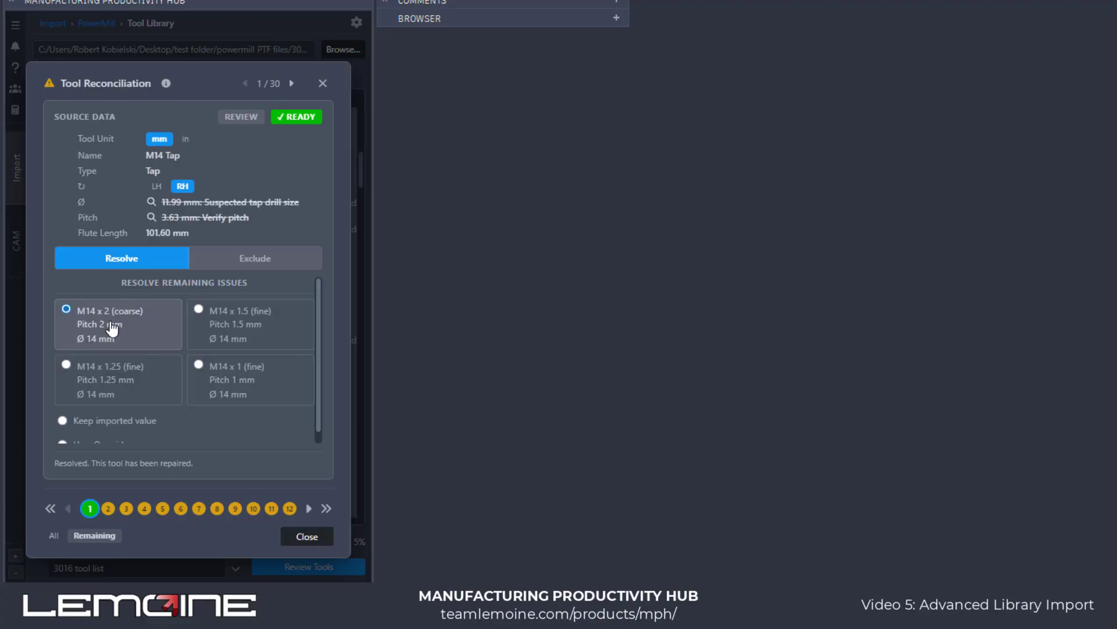
left_click(264, 347)
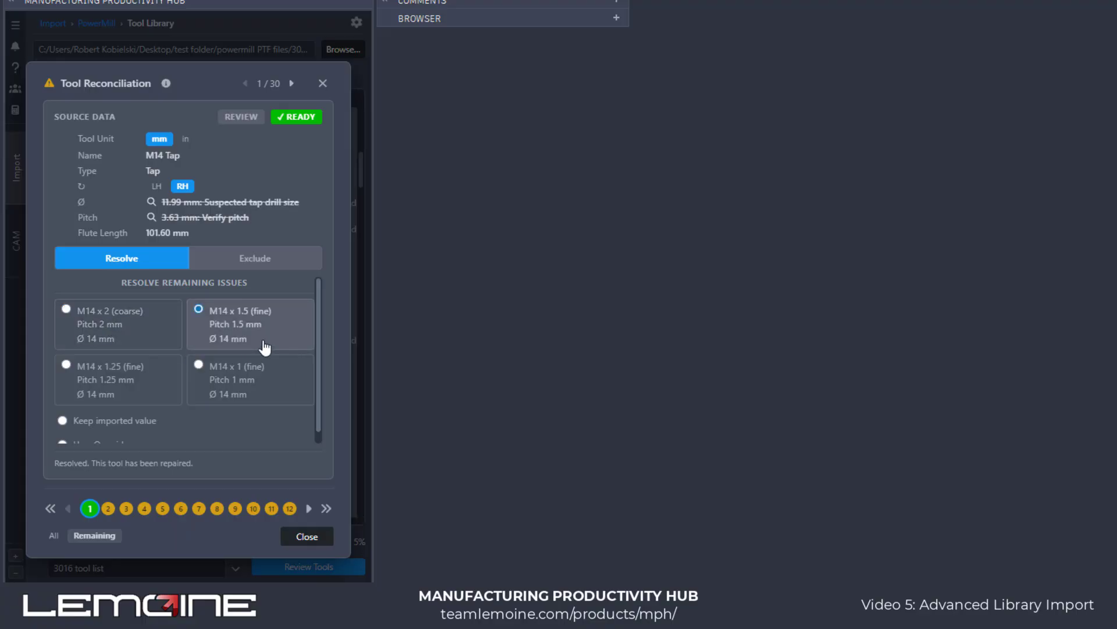
left_click(85, 421)
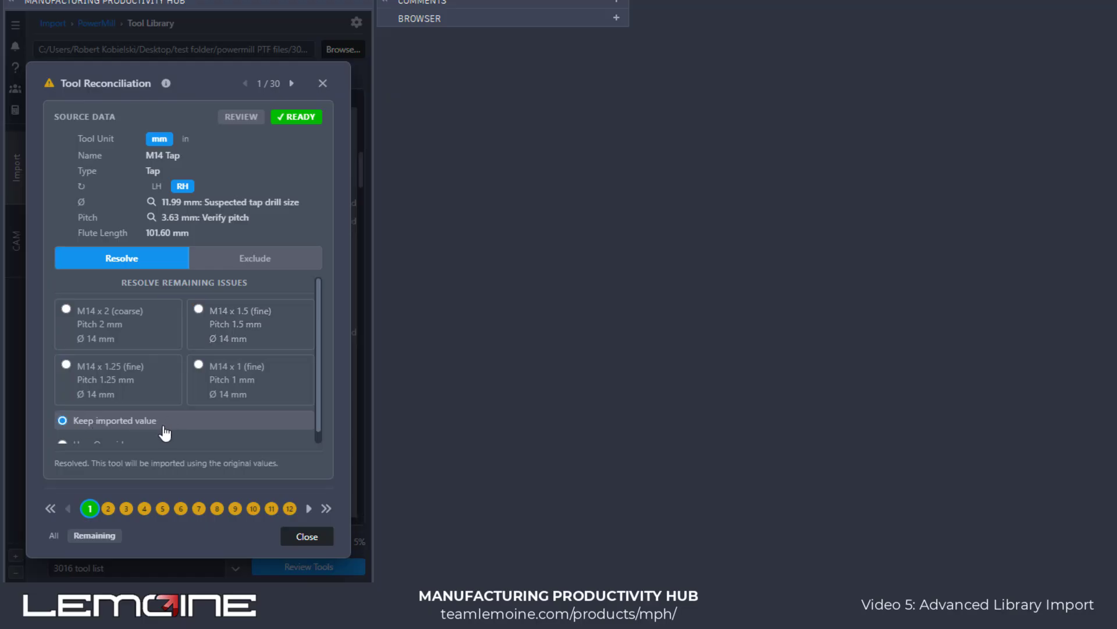
- Resolve M10 Tap-EXT as M10 x 1.5 (coarse) after trying a user override, and close the tool reconciliation
left_click(108, 509)
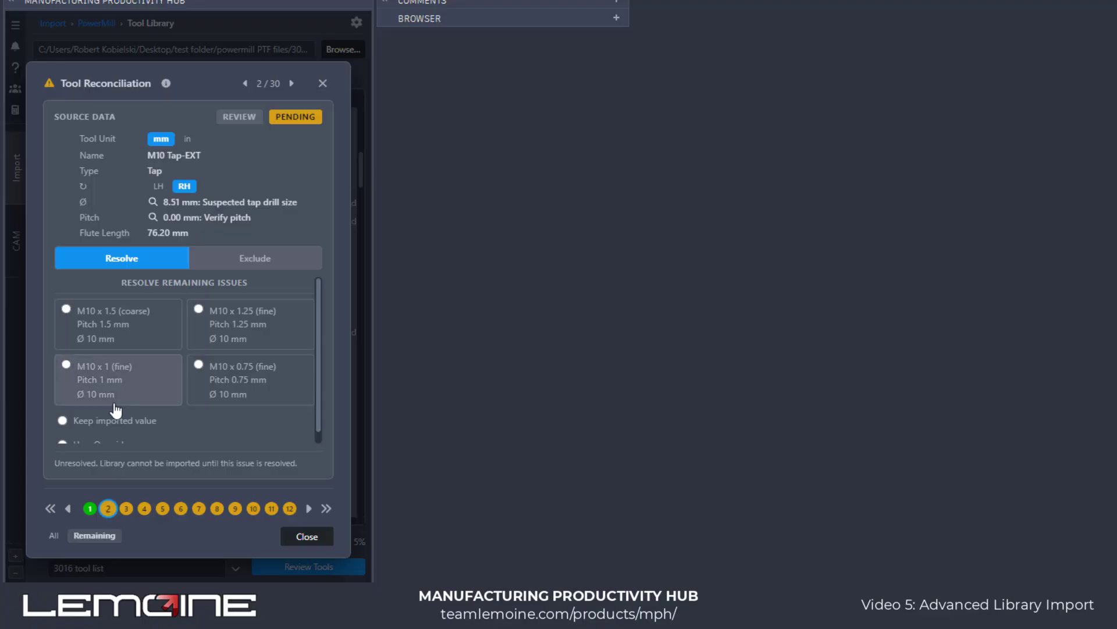
scroll(116, 410, "down", 1)
left_click(78, 435)
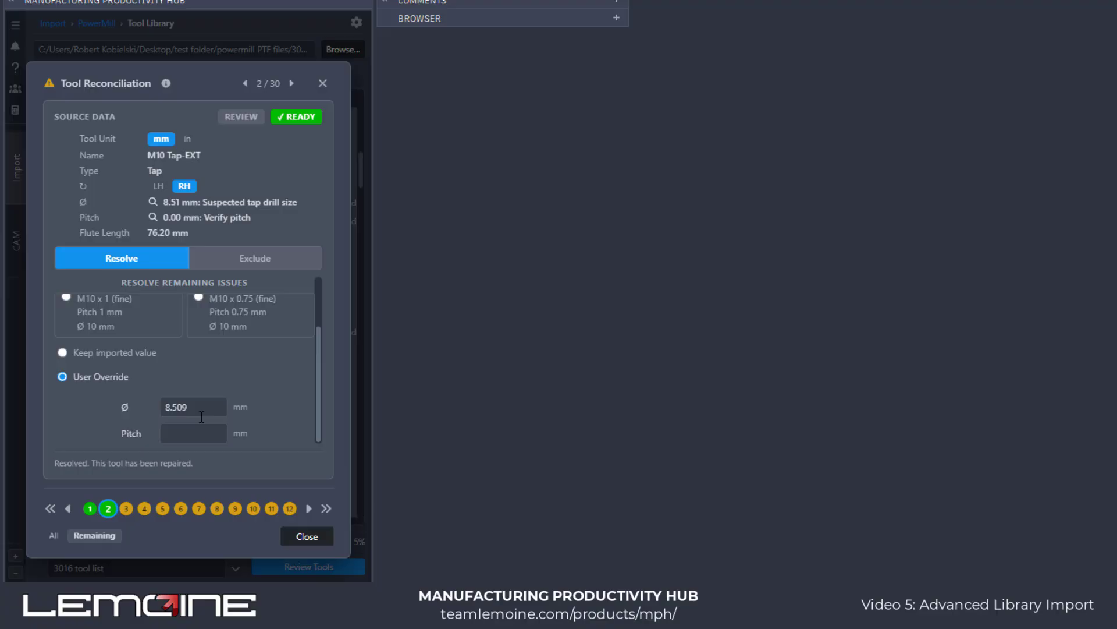
scroll(202, 417, "up", 3)
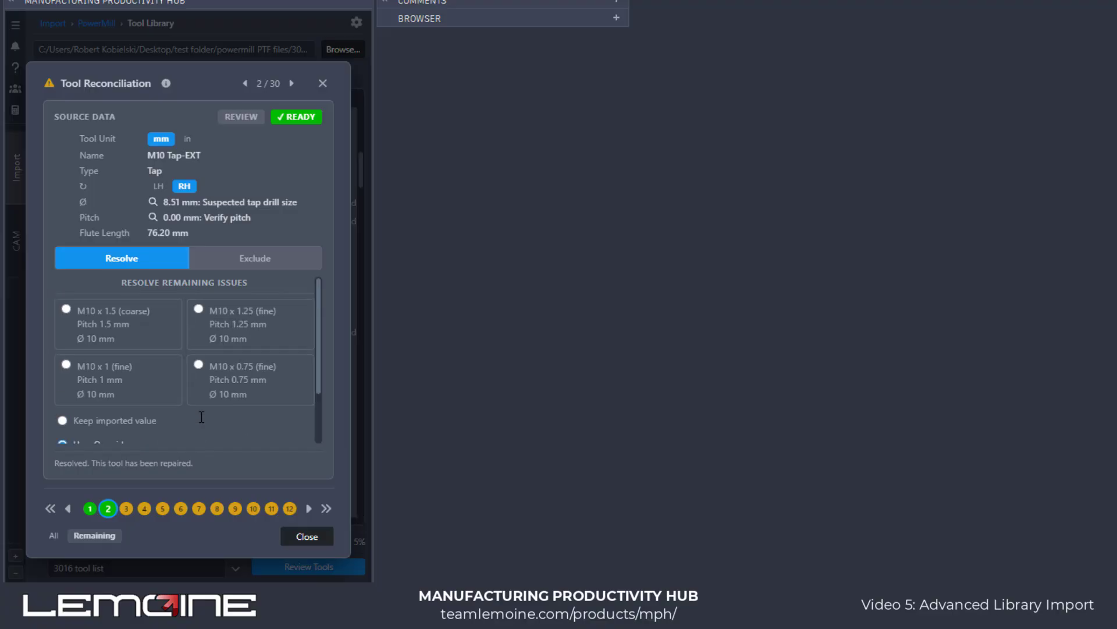
left_click(120, 331)
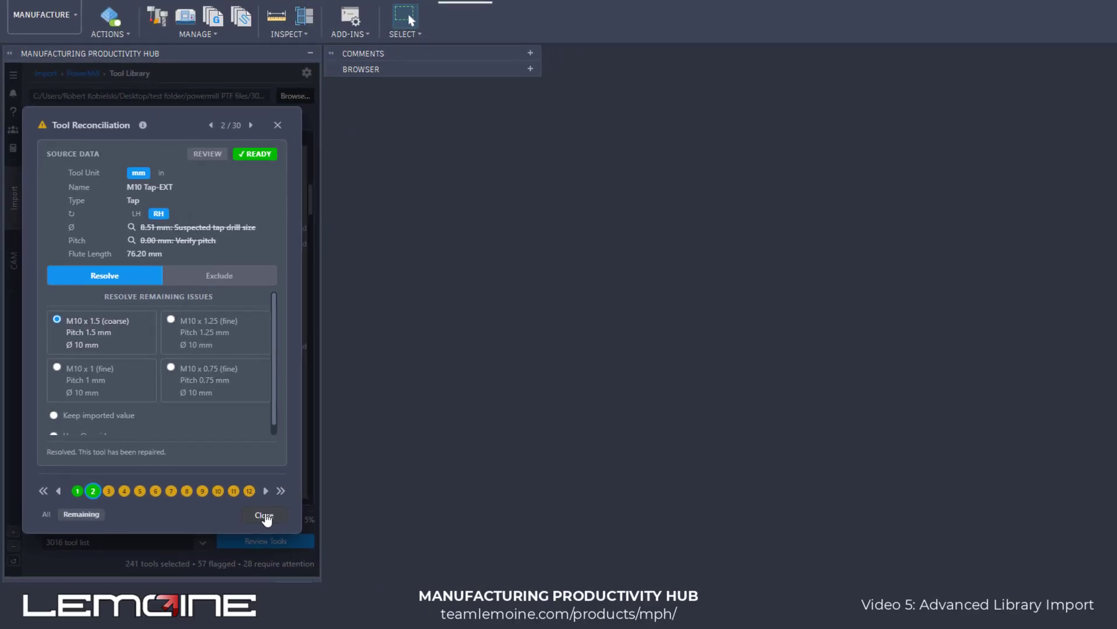
left_click(264, 516)
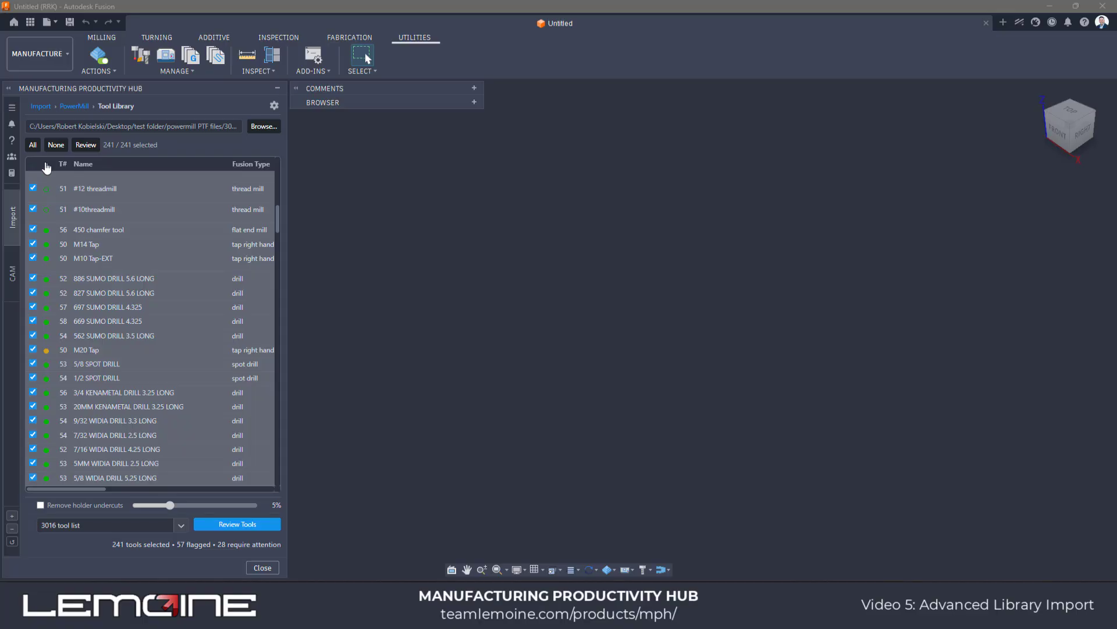
- Sort the tools by status and deselect all the unresolved ones, from EMUGE 11 Threadmill T88 through M06 TAP T68
left_click(48, 166)
scroll(82, 222, "up", 10)
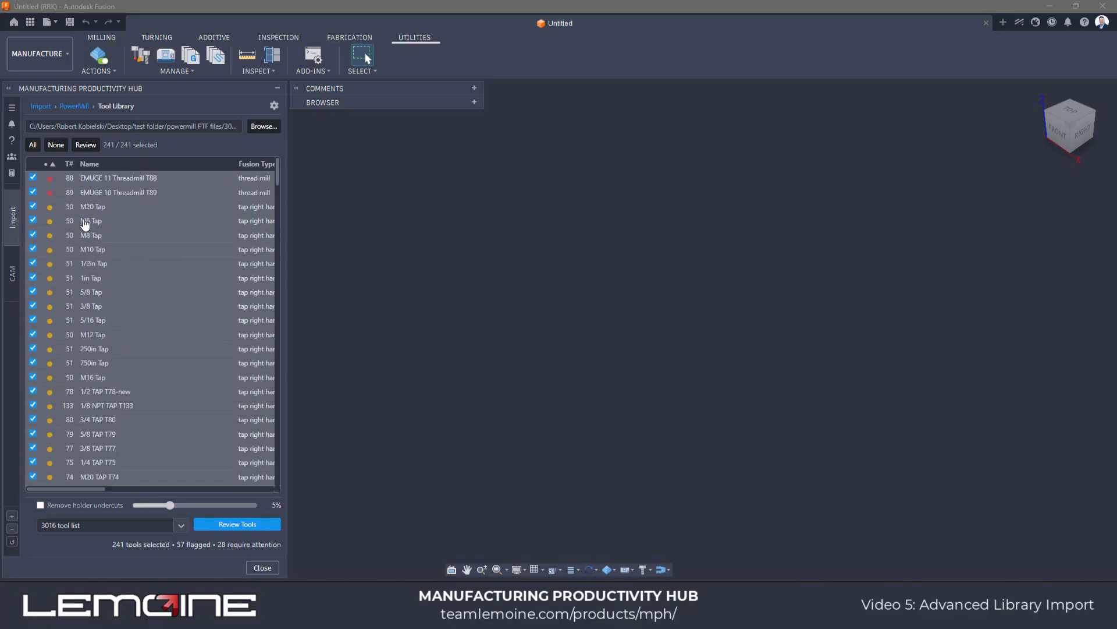
left_click(88, 176)
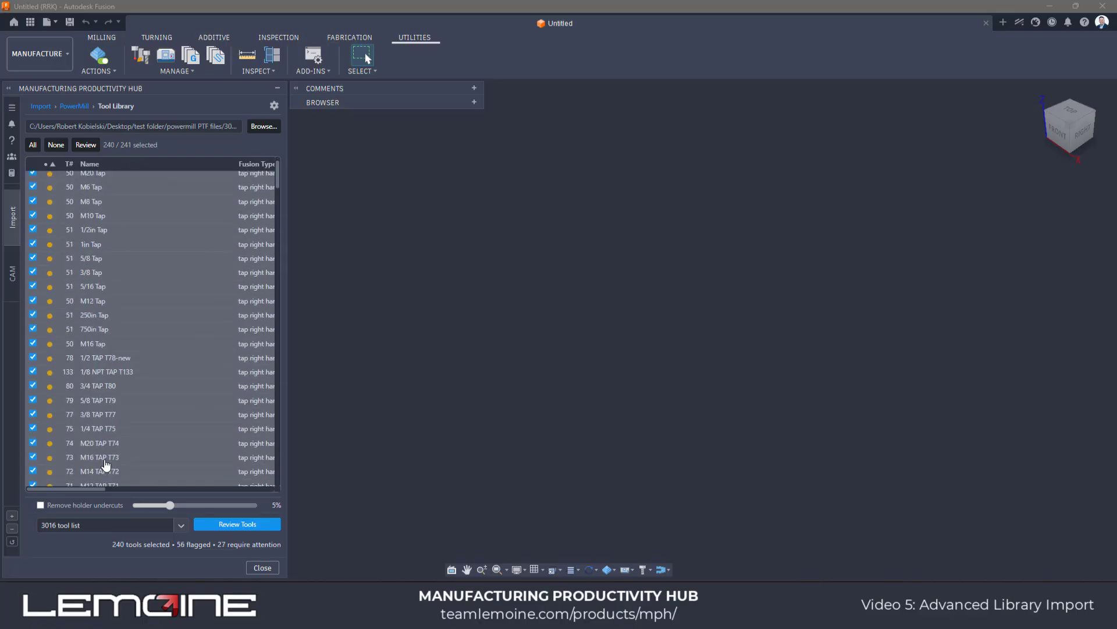
scroll(105, 464, "down", 2)
left_click(237, 524)
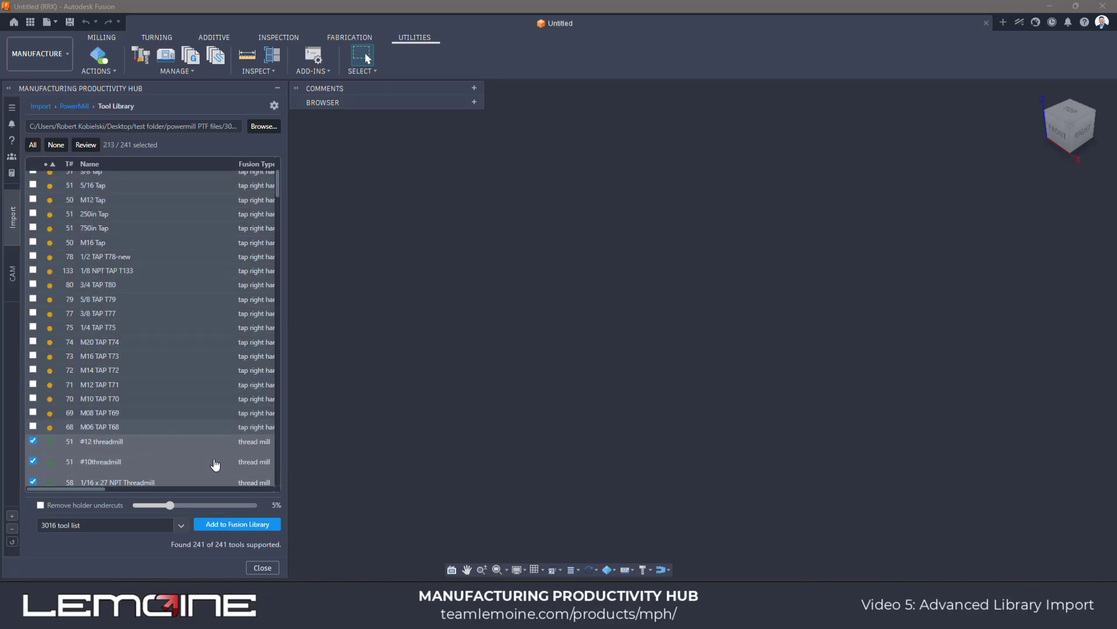
- Add the selected tools to the Fusion library as 3016 tool list and open that local library
left_click(220, 522)
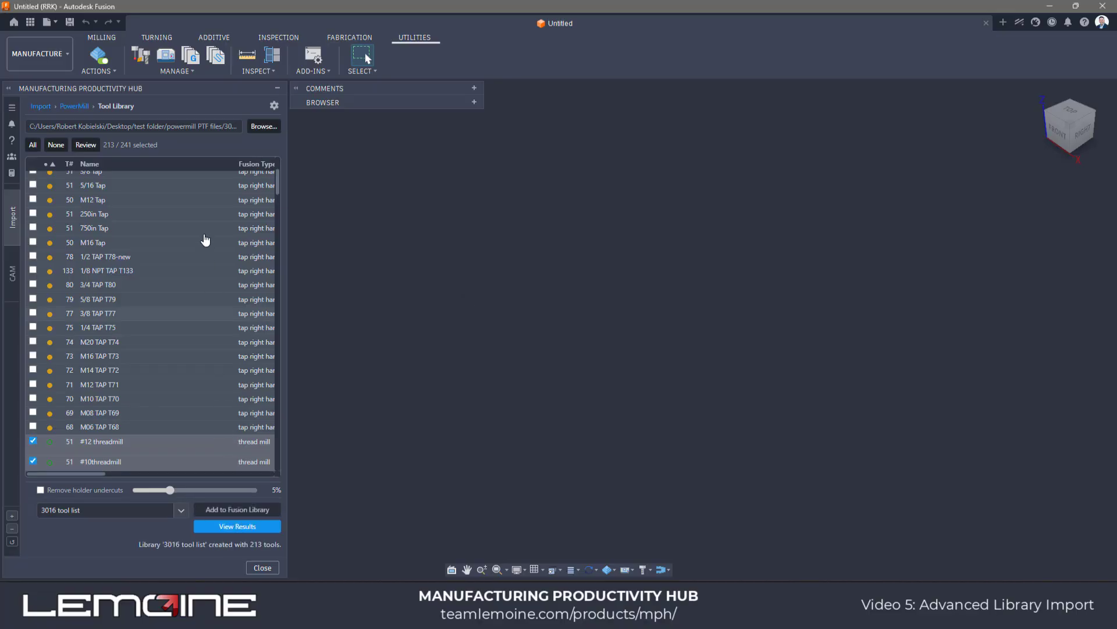
left_click(141, 55)
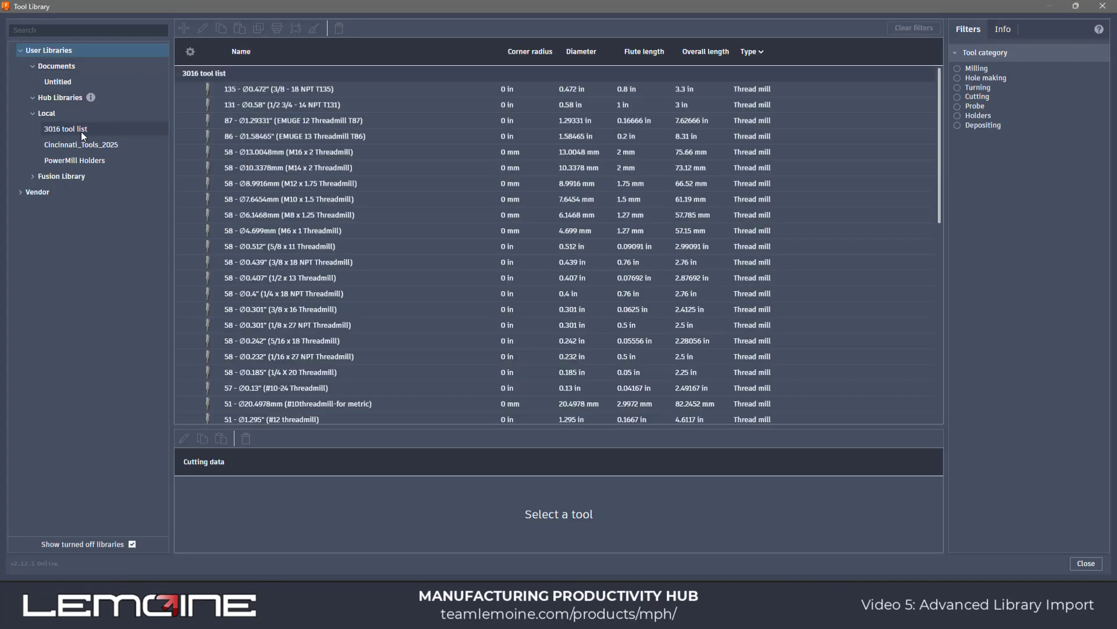
left_click(82, 130)
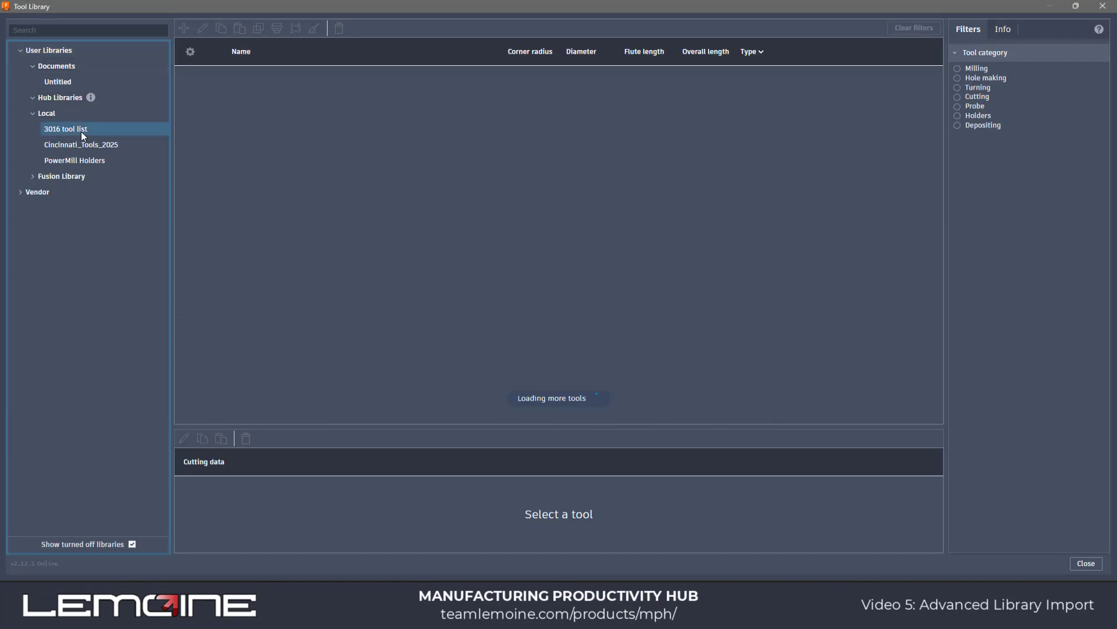
- Look through the first thread mills in the library and examine the cutting data of EMUGE 12 Threadmill T87
left_click(287, 86)
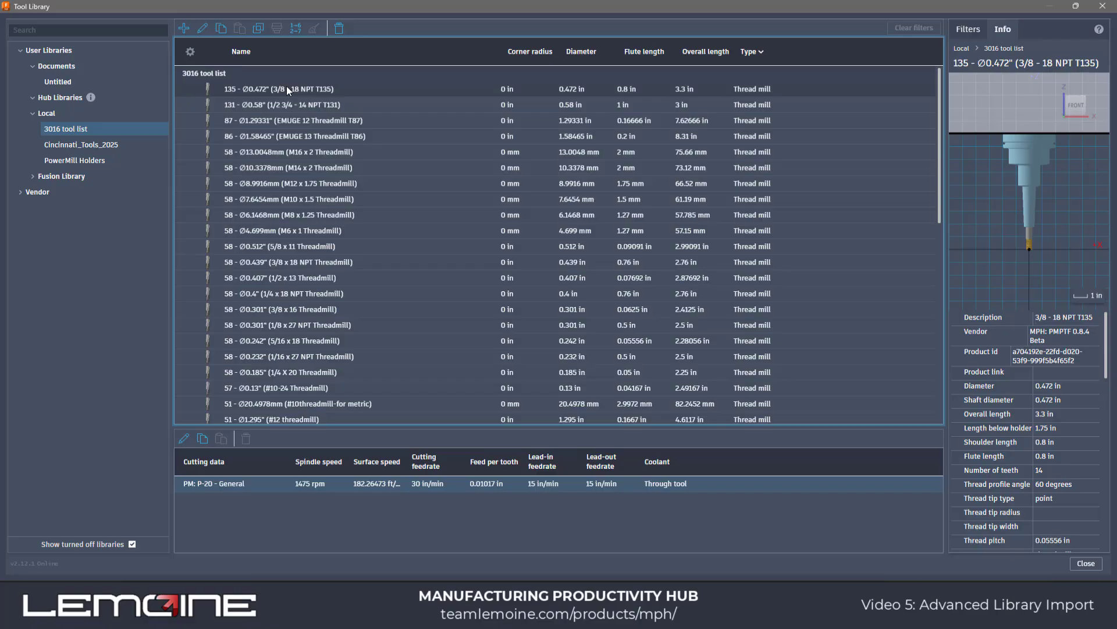
key("Down")
key("Down")
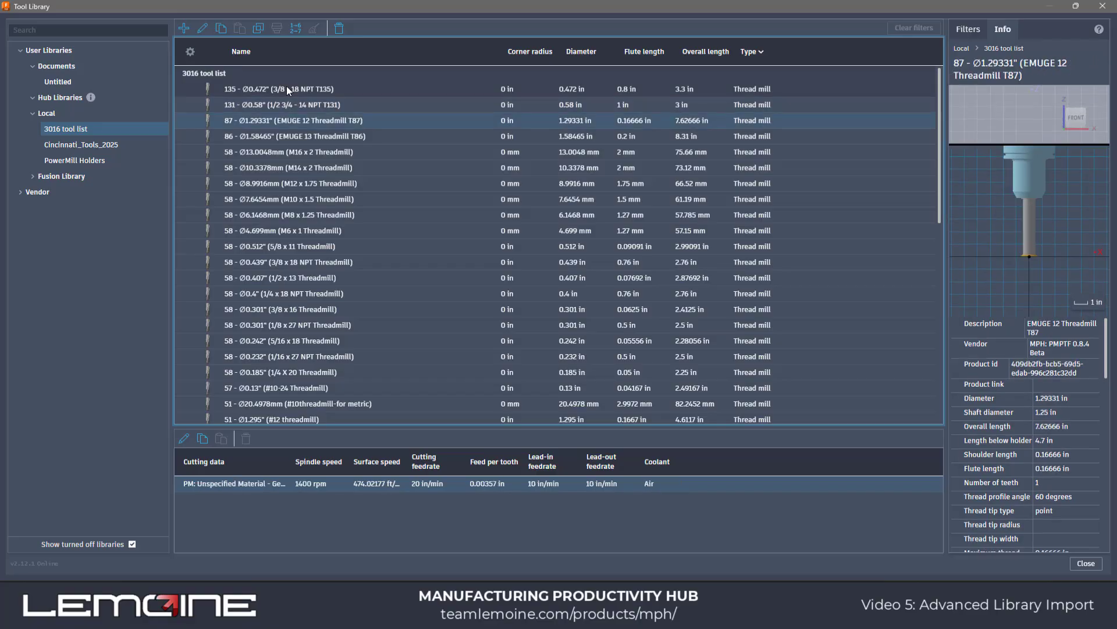
double_click(301, 120)
scroll(918, 419, "up", 5)
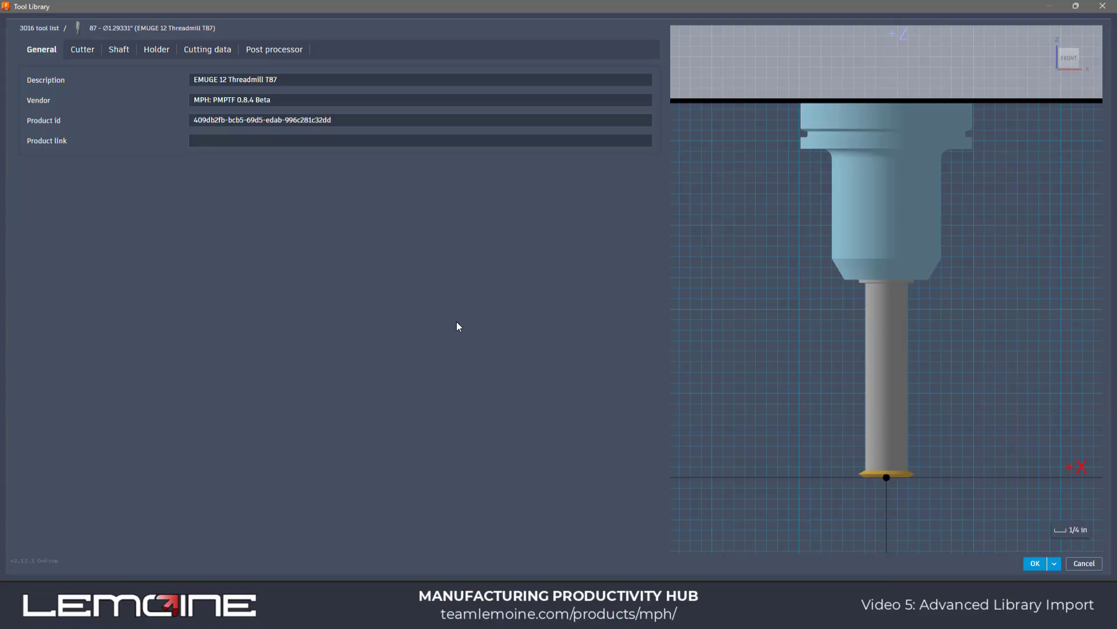
left_click(191, 52)
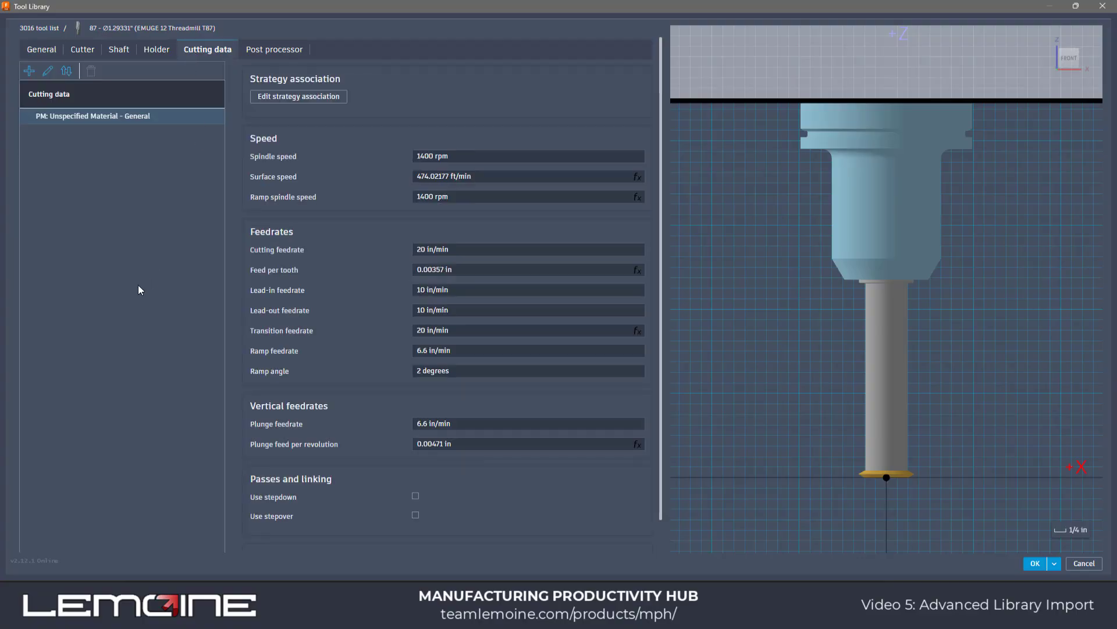